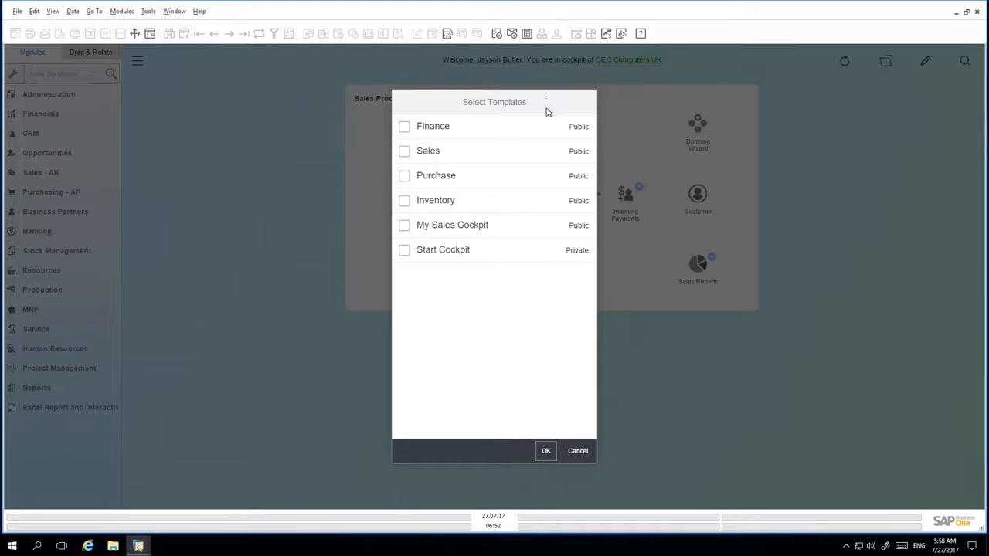
Select the Sales cockpit template and open it for editing.
{"action": "left_click", "coordinate": [405, 151]}
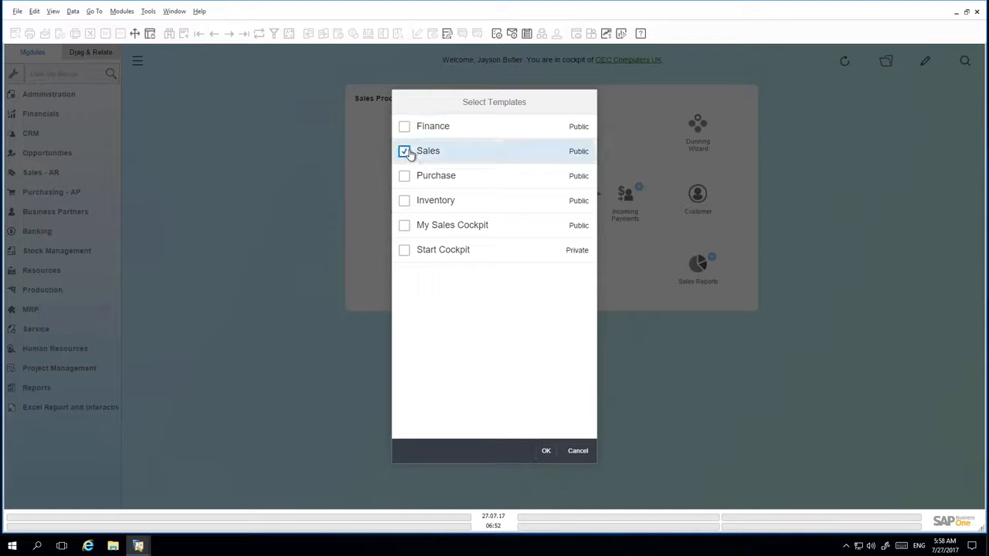
{"action": "left_click", "coordinate": [546, 452]}
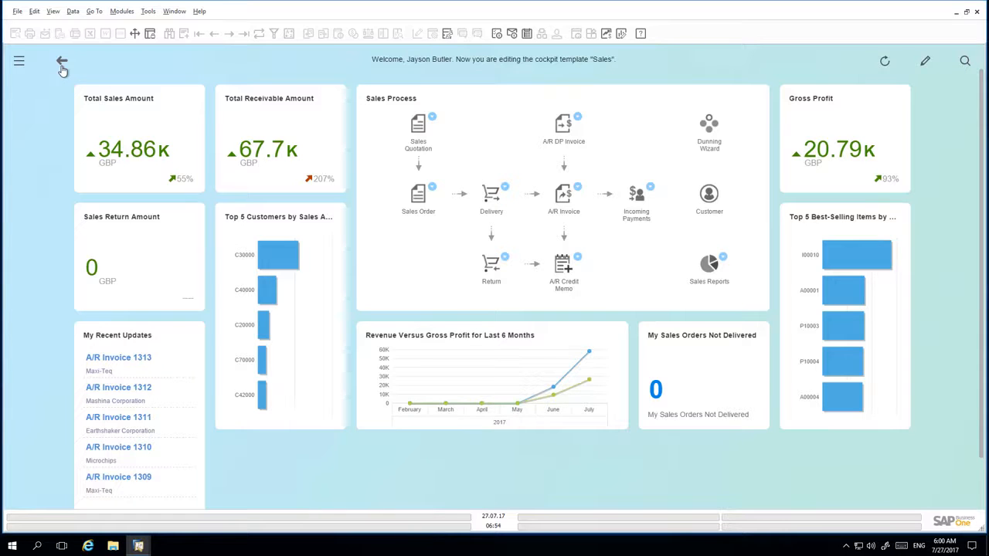
Add the Top 5 Sales Employees by Sales Amount widget from the Widget Gallery to the Sales template.
{"action": "left_click", "coordinate": [925, 62]}
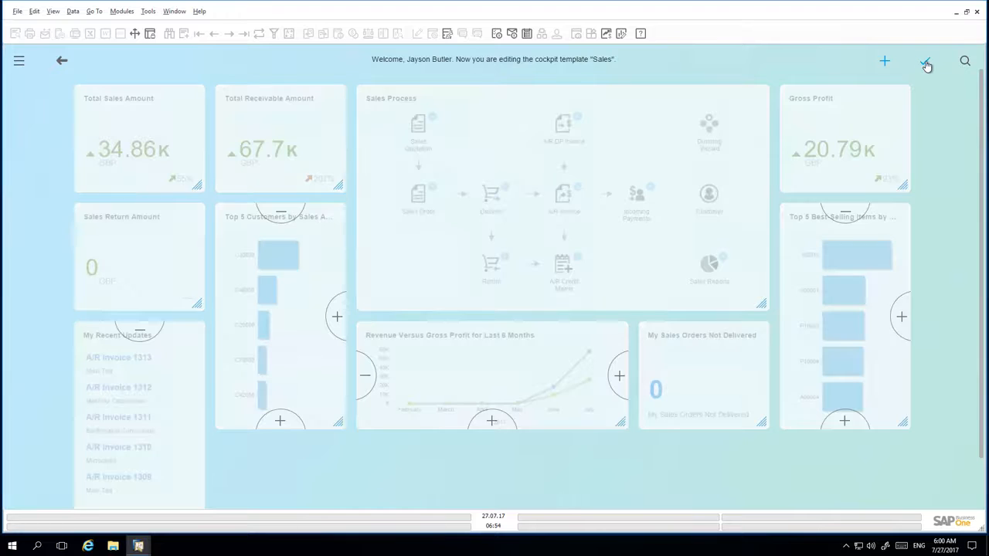
{"action": "left_click", "coordinate": [885, 62]}
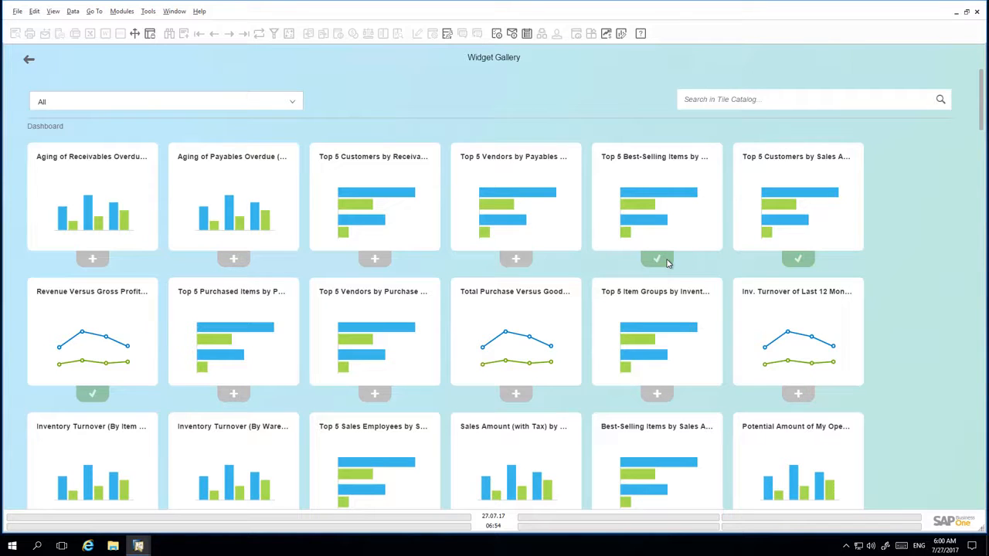
{"action": "scroll", "coordinate": [668, 263], "scroll_direction": "down", "scroll_amount": 1}
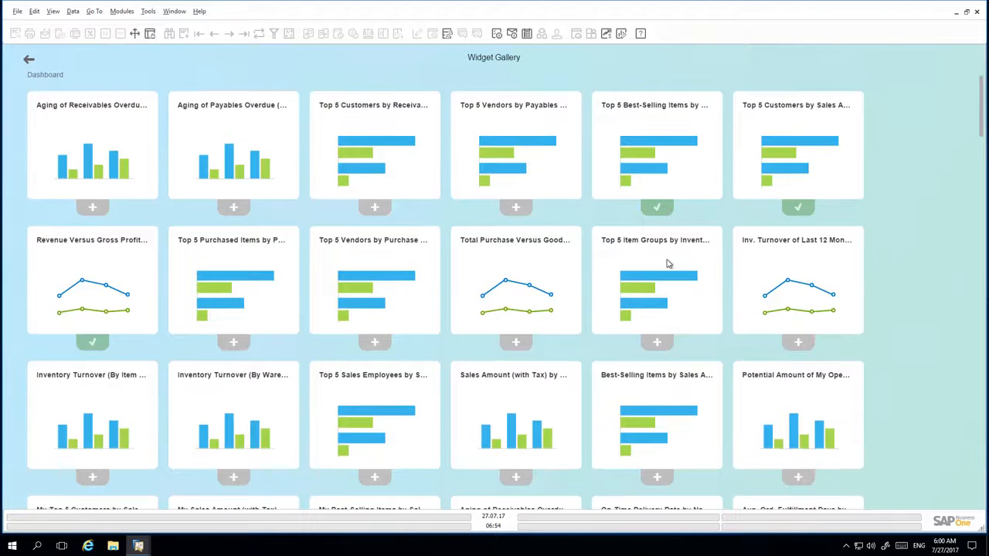
{"action": "scroll", "coordinate": [668, 263], "scroll_direction": "down", "scroll_amount": 3}
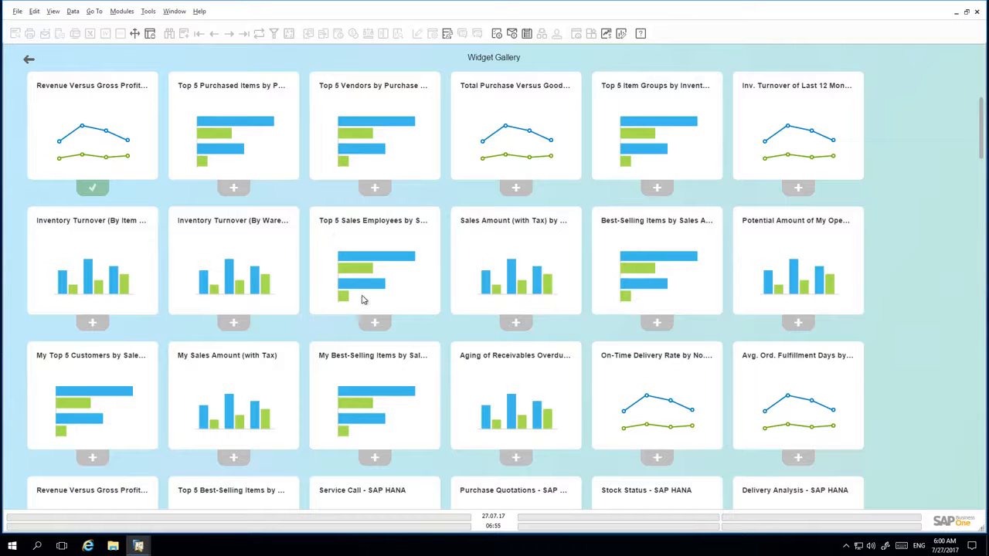
{"action": "left_click", "coordinate": [374, 323]}
{"action": "left_click", "coordinate": [29, 61]}
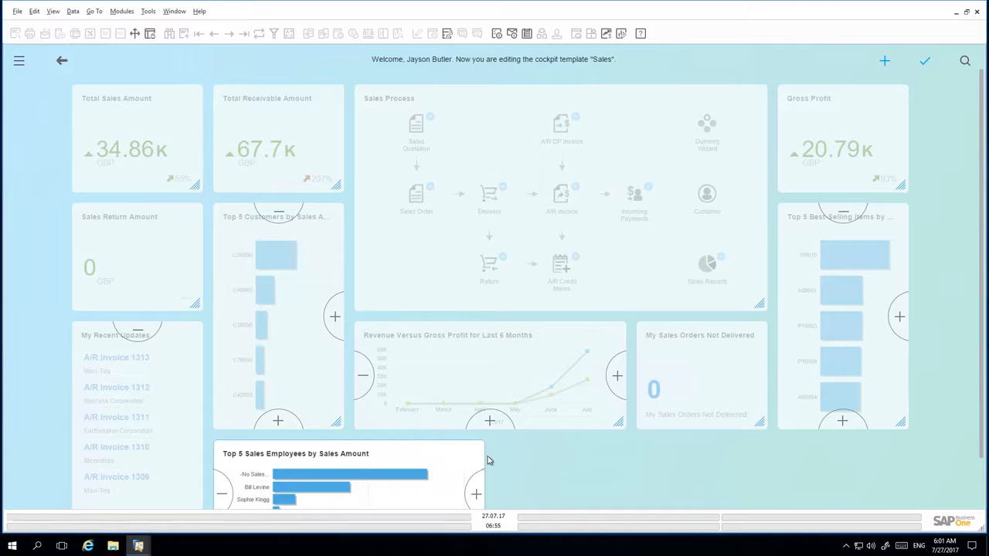
Make the Top 5 Sales Employees widget compact and the revenue chart double height.
{"action": "left_click", "coordinate": [477, 495]}
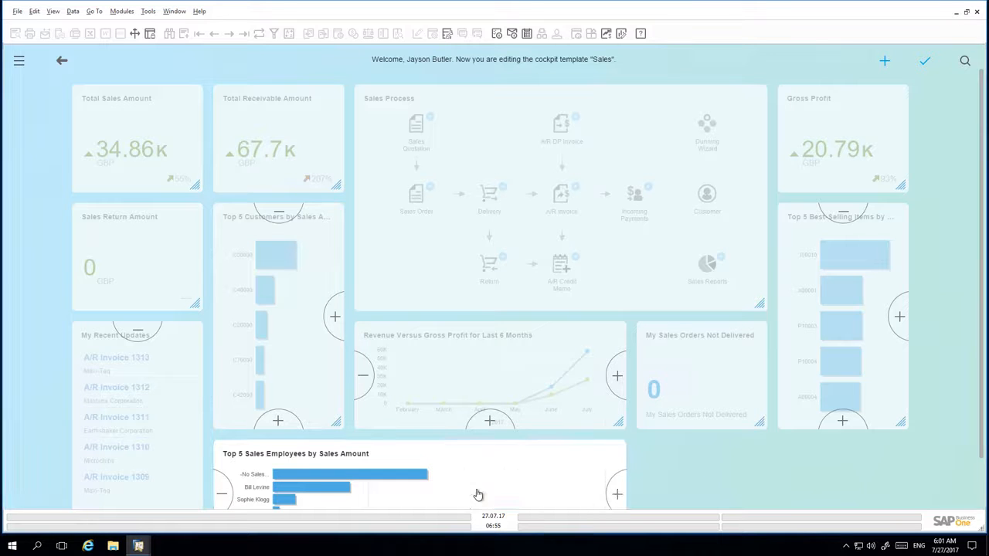
{"action": "left_click", "coordinate": [224, 494]}
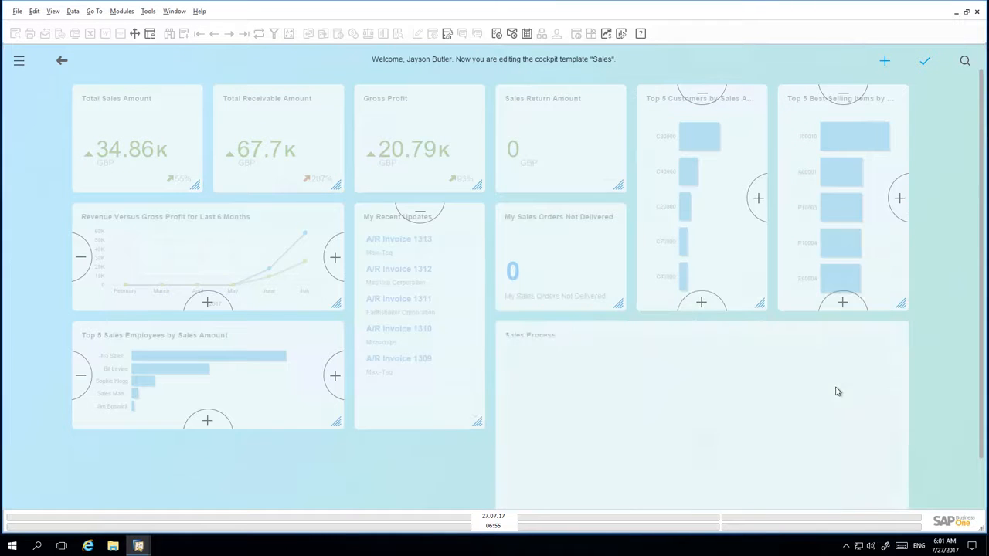
{"action": "left_click", "coordinate": [335, 374]}
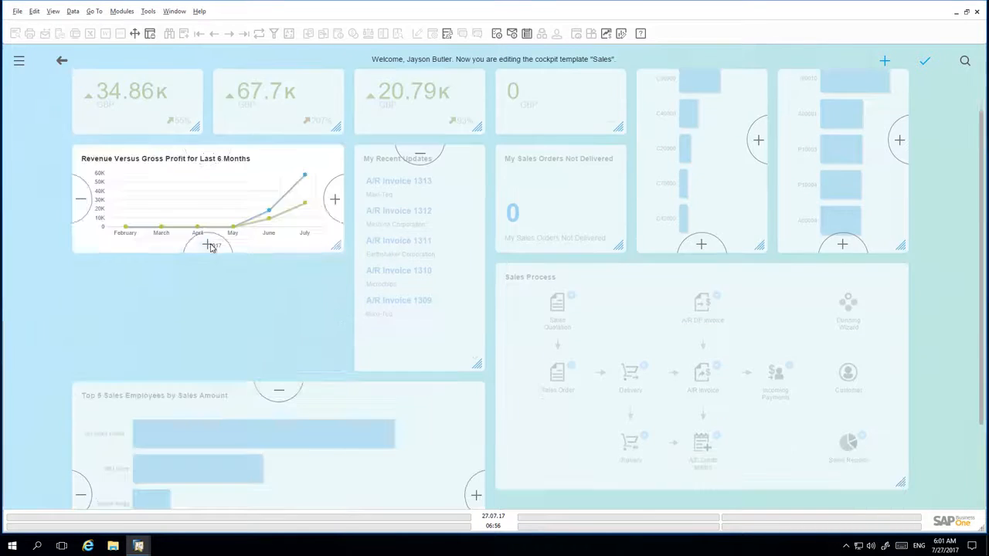
{"action": "left_click", "coordinate": [209, 246]}
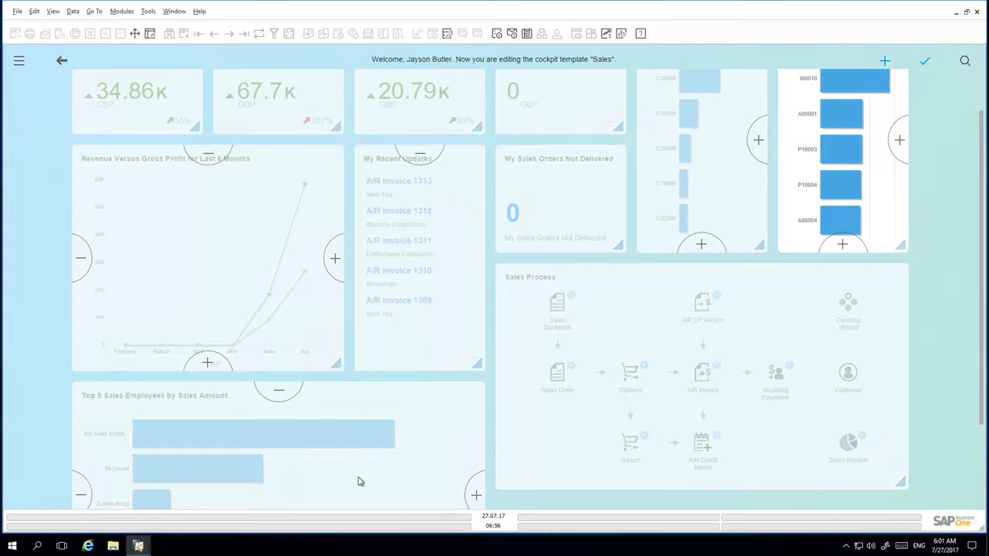
{"action": "left_click", "coordinate": [280, 391]}
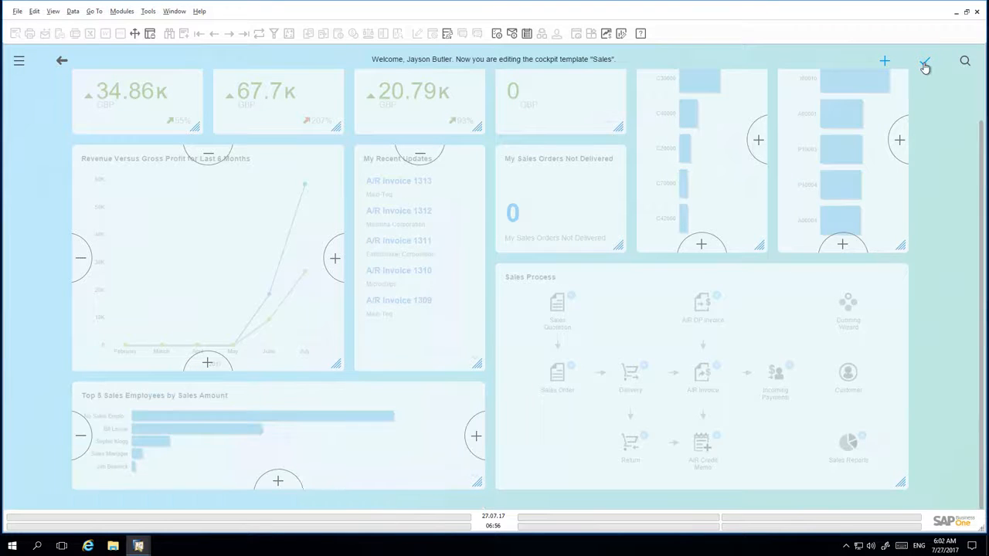
{"action": "left_click", "coordinate": [924, 65]}
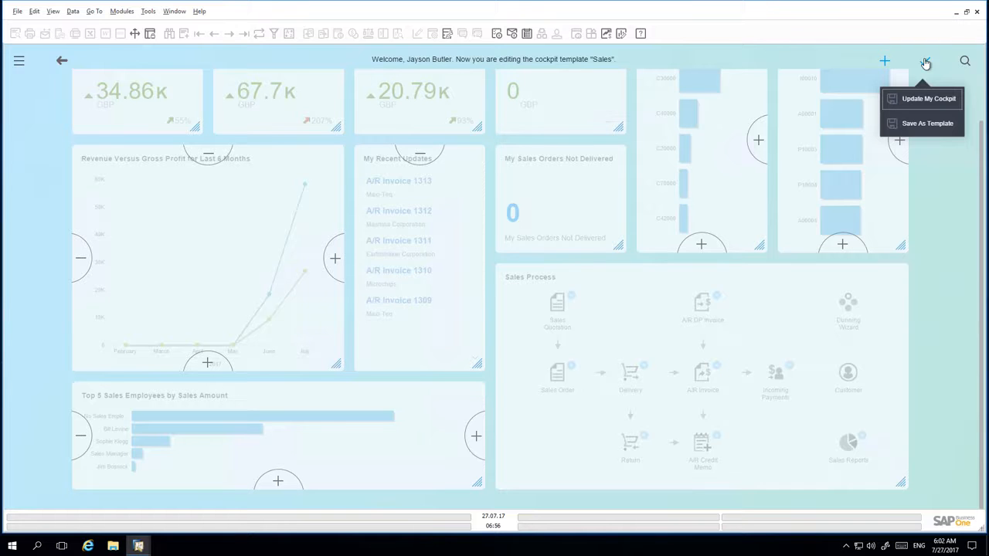
Save the layout as a new template named 'Enhanced Sales Cockpit v1'.
{"action": "left_click", "coordinate": [941, 128]}
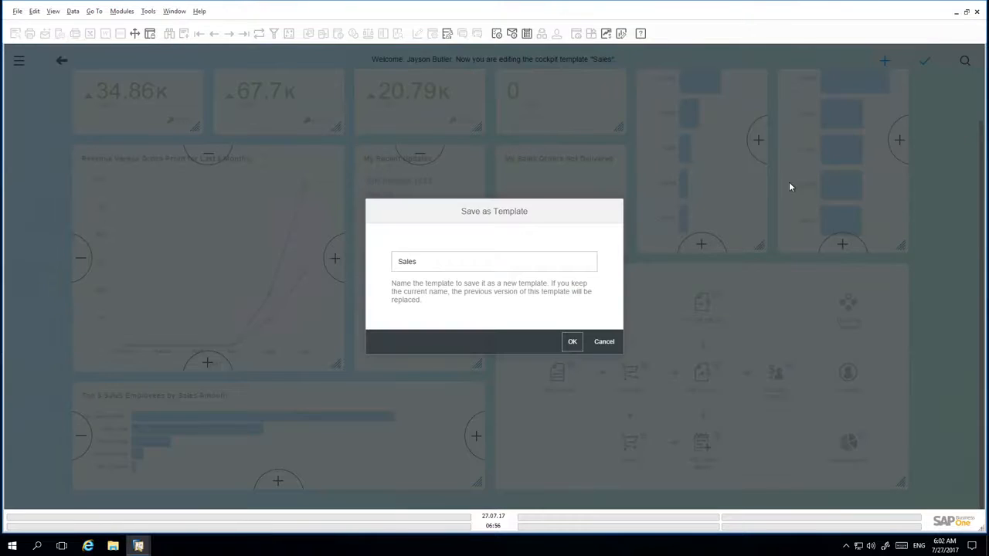
{"action": "left_click", "coordinate": [430, 263]}
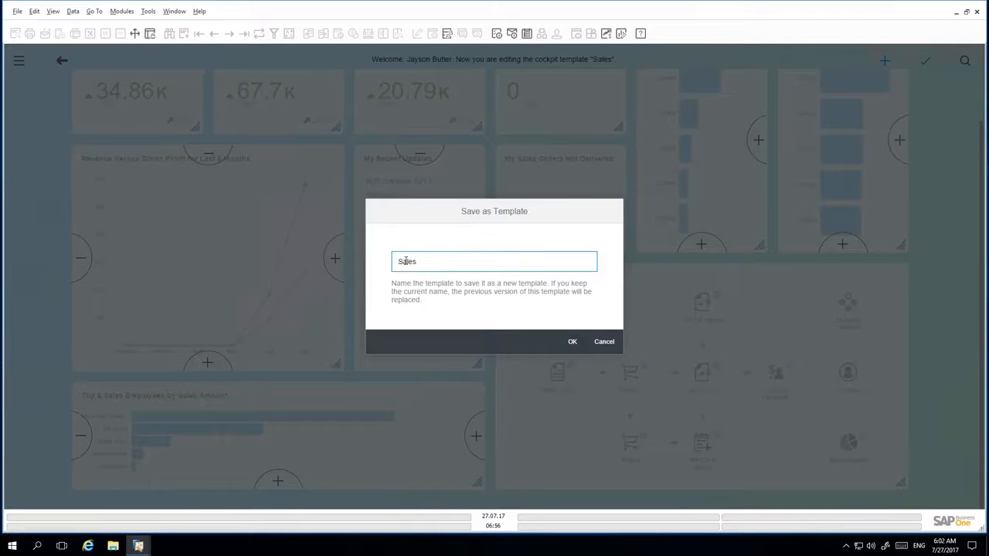
{"action": "key", "text": "Home"}
{"action": "type", "text": "Enhanced"}
{"action": "left_click", "coordinate": [452, 261]}
{"action": "type", "text": "Cockpit v2"}
{"action": "left_click", "coordinate": [572, 342]}
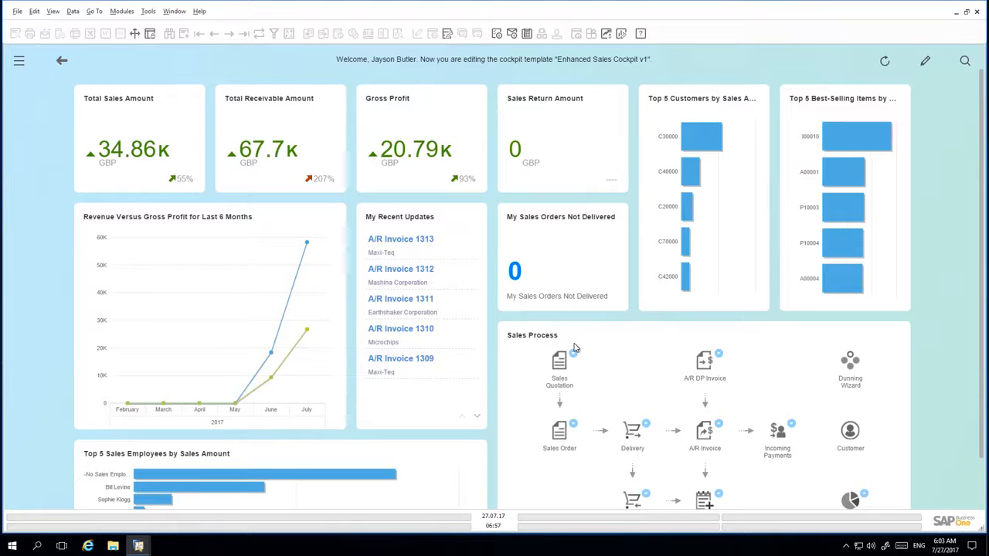
Publish the Enhanced Sales Cockpit v1 template in Cockpit Management - Setup, then close the window.
{"action": "left_click", "coordinate": [149, 11]}
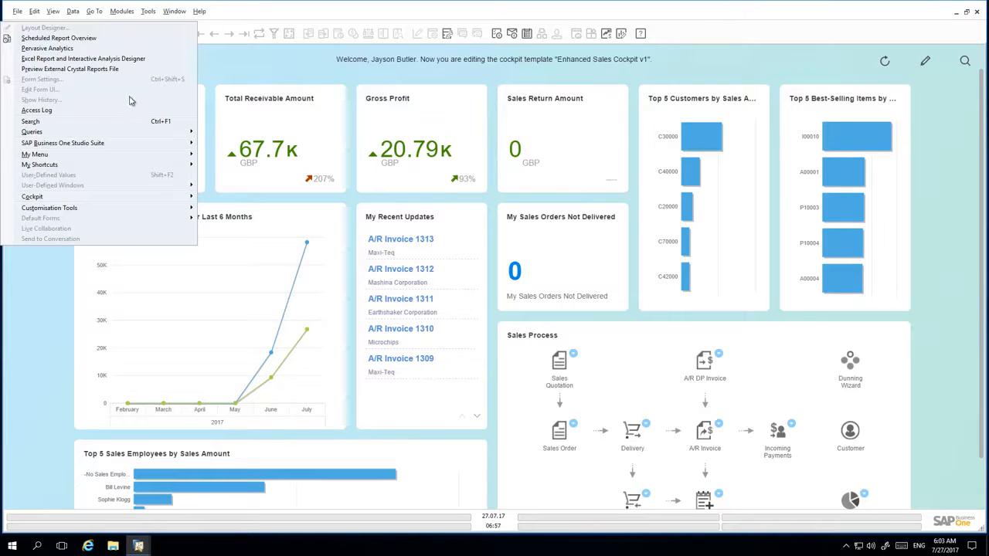
{"action": "mouse_move", "coordinate": [159, 201]}
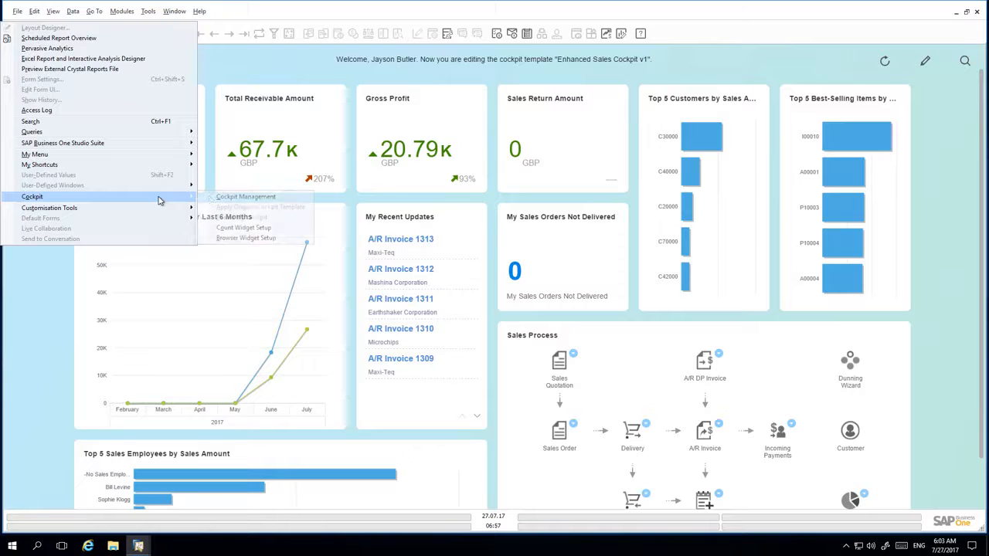
{"action": "left_click", "coordinate": [221, 198]}
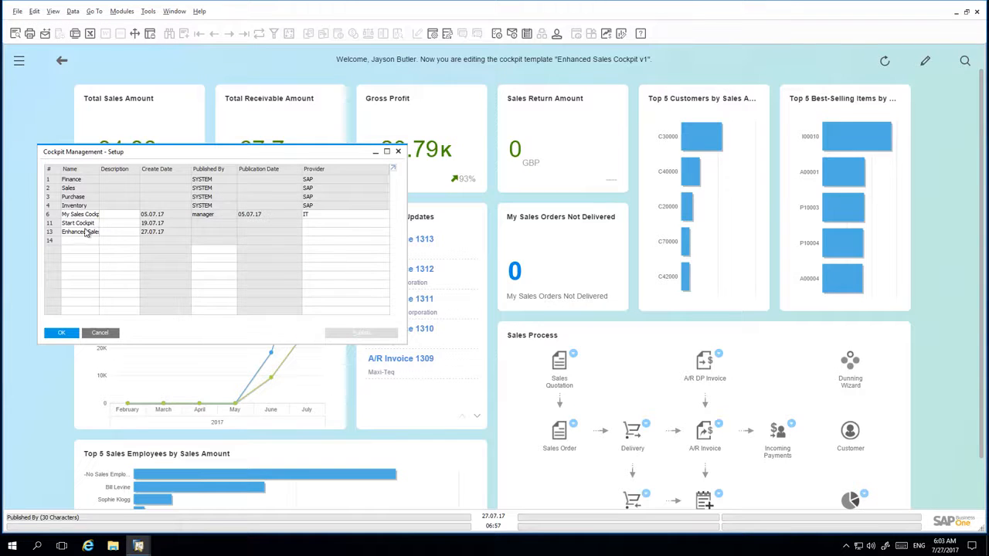
{"action": "left_click", "coordinate": [48, 233]}
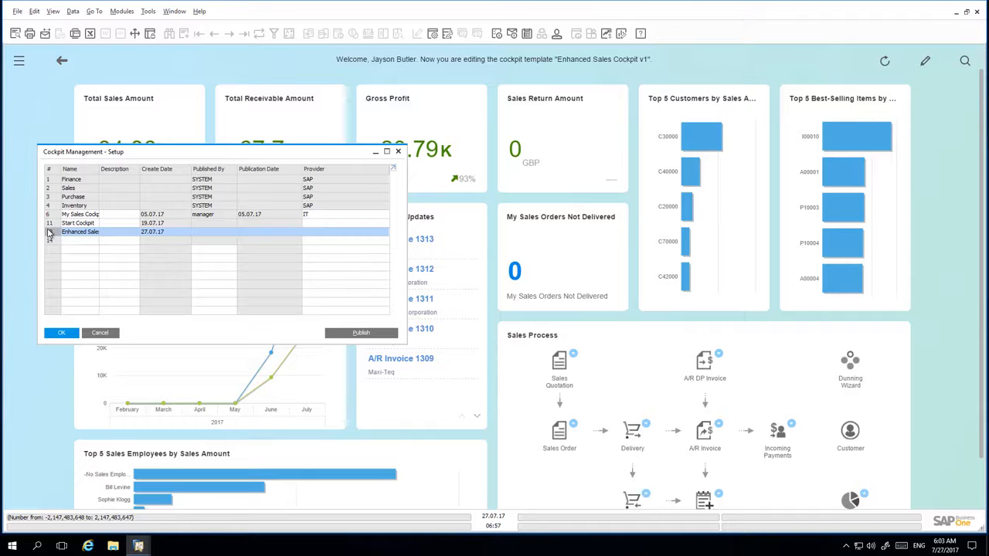
{"action": "left_click", "coordinate": [367, 335]}
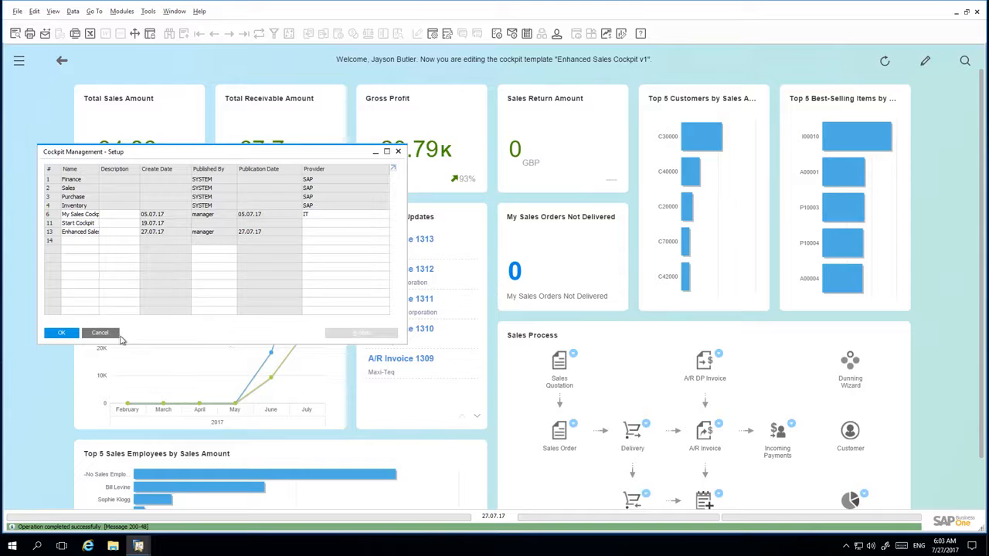
{"action": "left_click", "coordinate": [64, 333]}
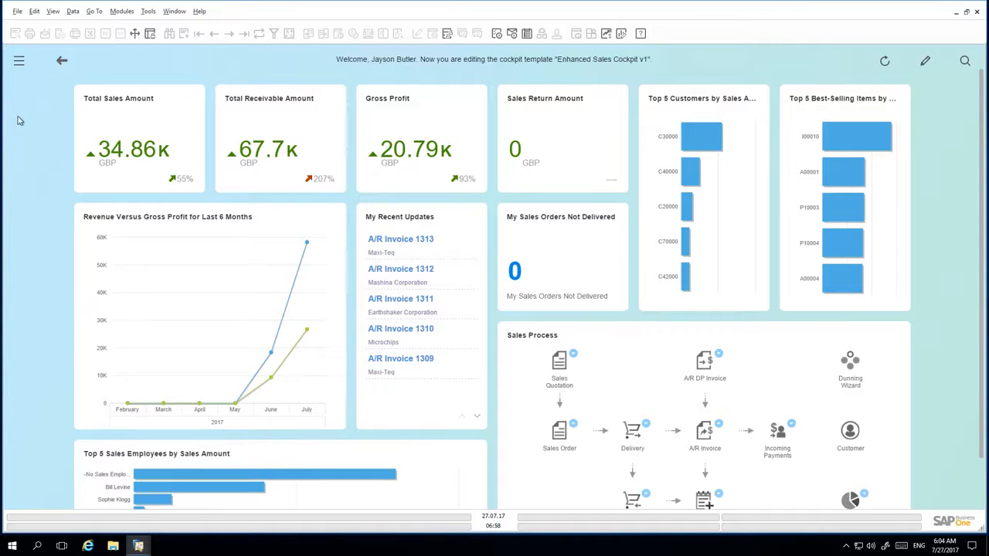
Assign the Enhanced Sales Cockpit v1 cockpit template to the Sales user group.
{"action": "left_click", "coordinate": [19, 62]}
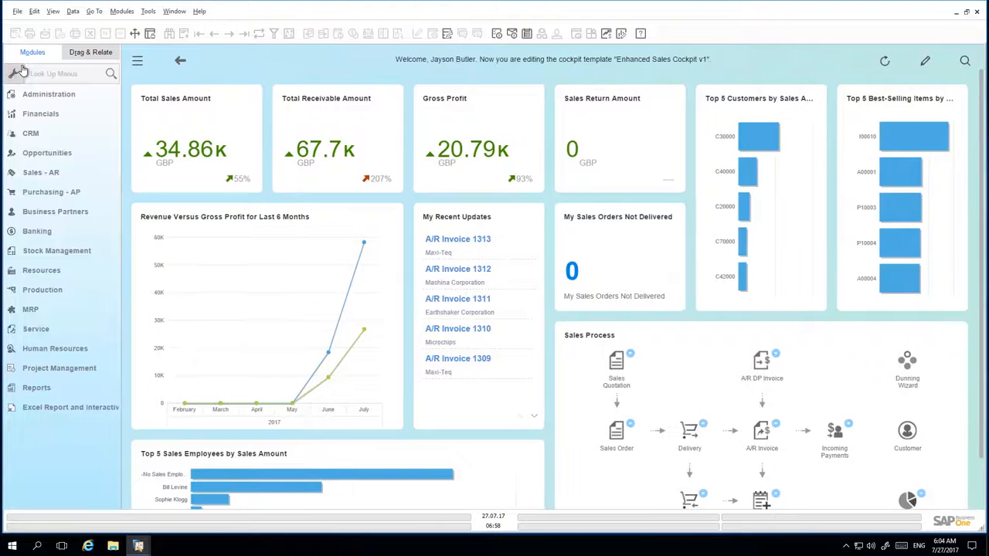
{"action": "left_click", "coordinate": [38, 77]}
{"action": "type", "text": "user "}
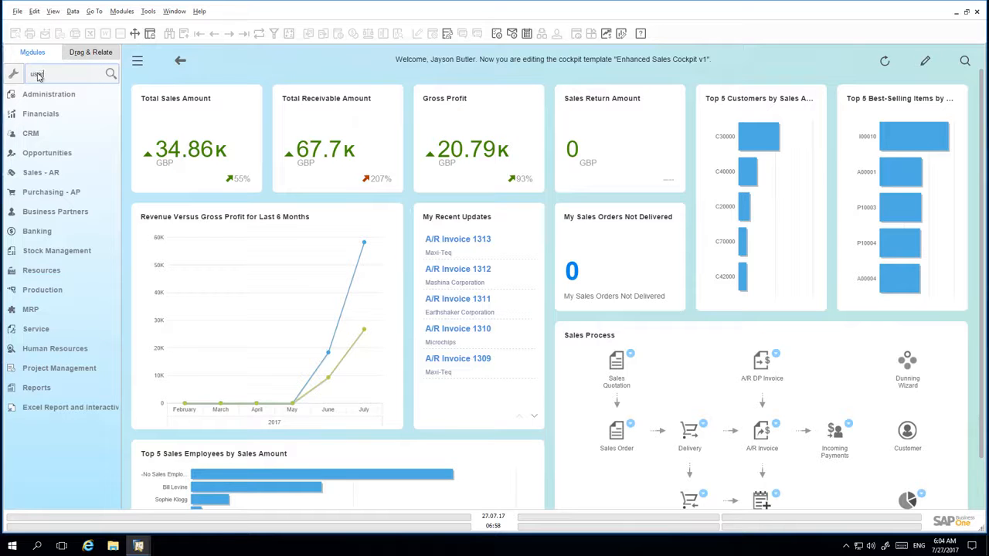
{"action": "type", "text": "group"}
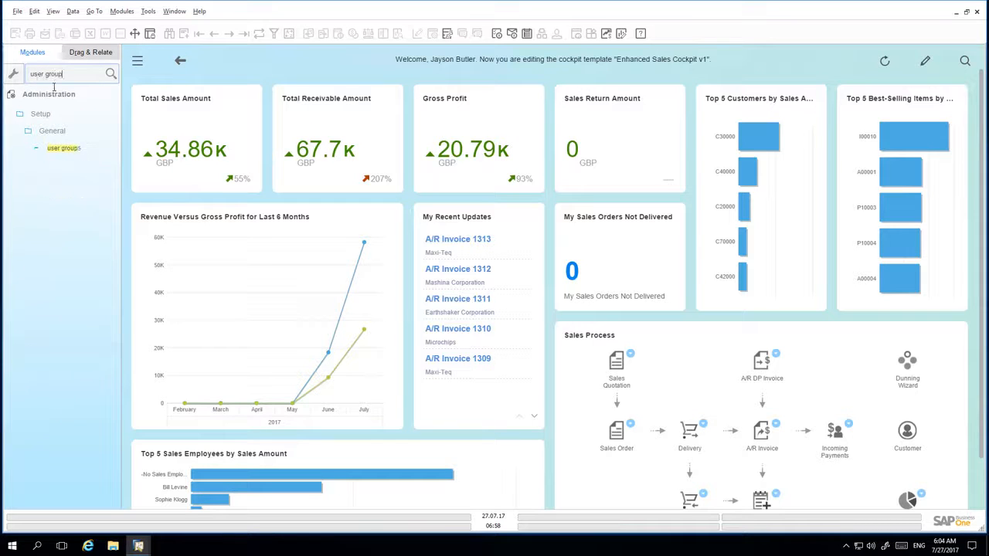
{"action": "left_click", "coordinate": [70, 147]}
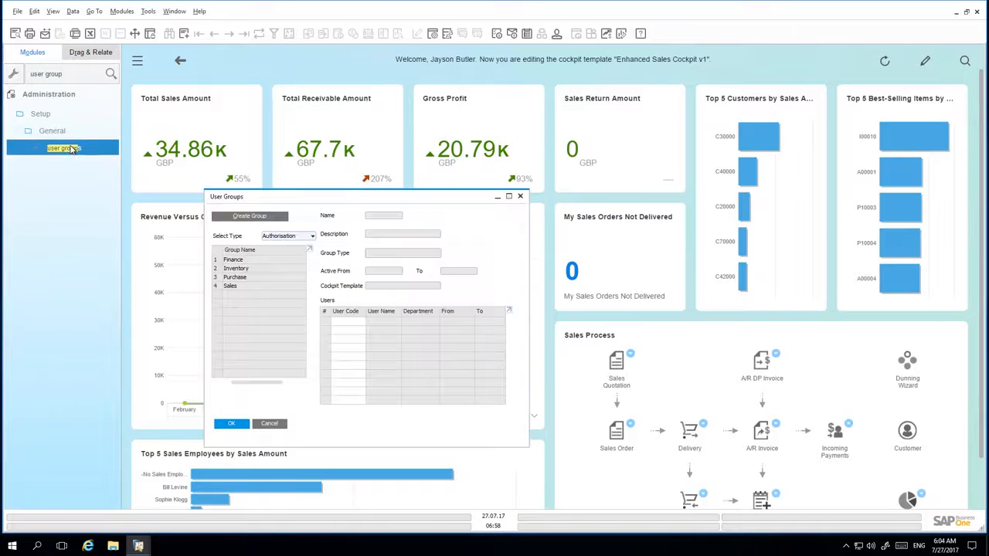
{"action": "left_click", "coordinate": [247, 288]}
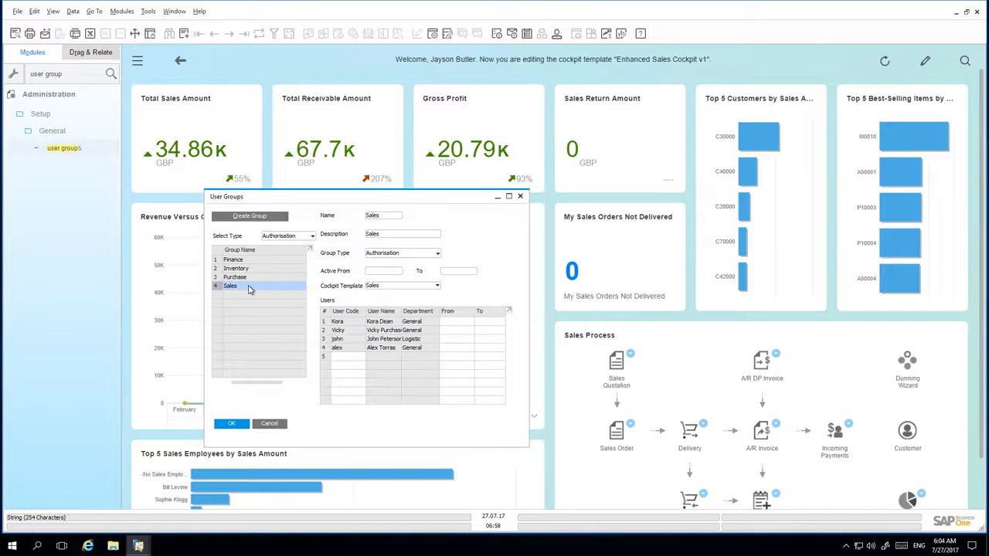
{"action": "left_click", "coordinate": [388, 287]}
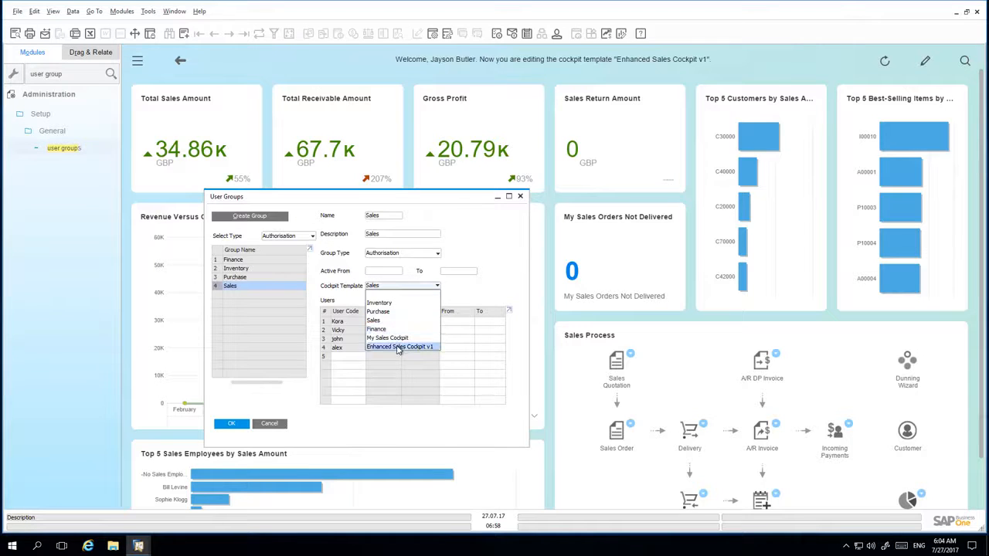
{"action": "left_click", "coordinate": [397, 347]}
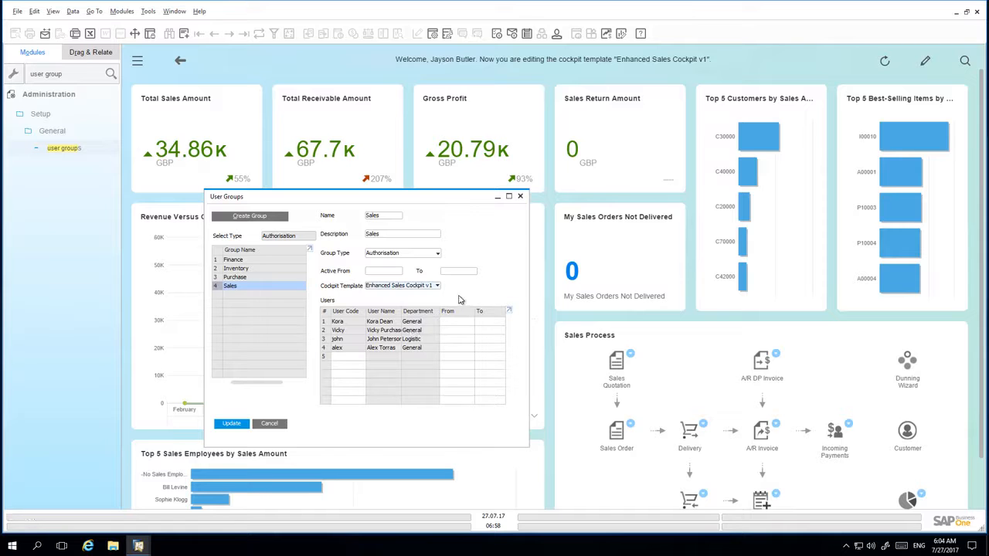
Add another user as the Sales group's fifth member and save the group.
{"action": "left_click", "coordinate": [362, 355]}
{"action": "key", "text": "Tab"}
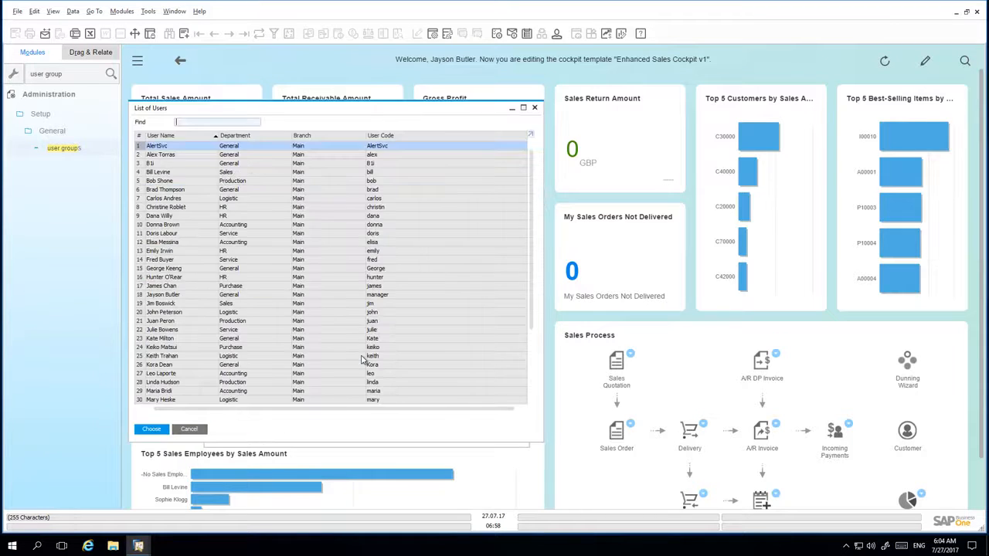
{"action": "type", "text": "kate"}
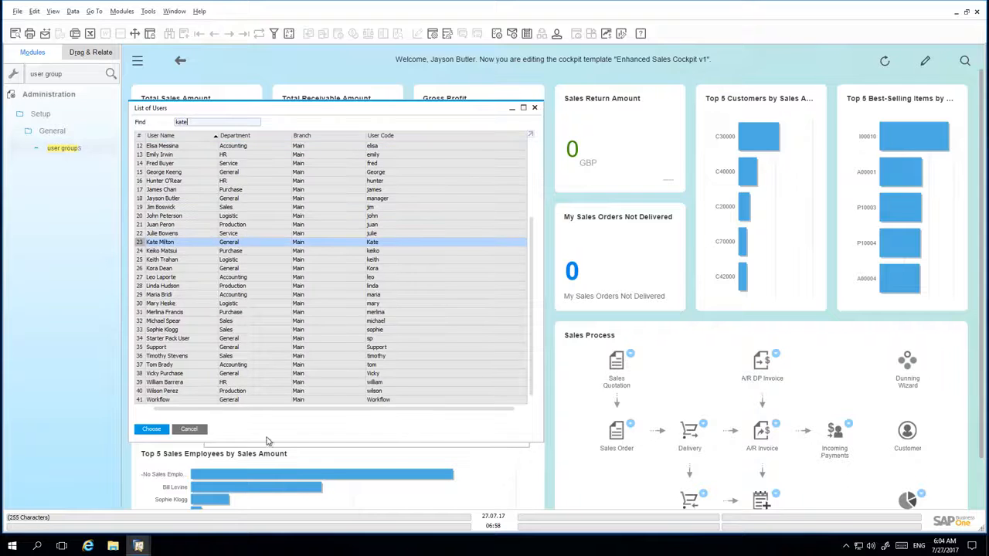
{"action": "left_click", "coordinate": [163, 434]}
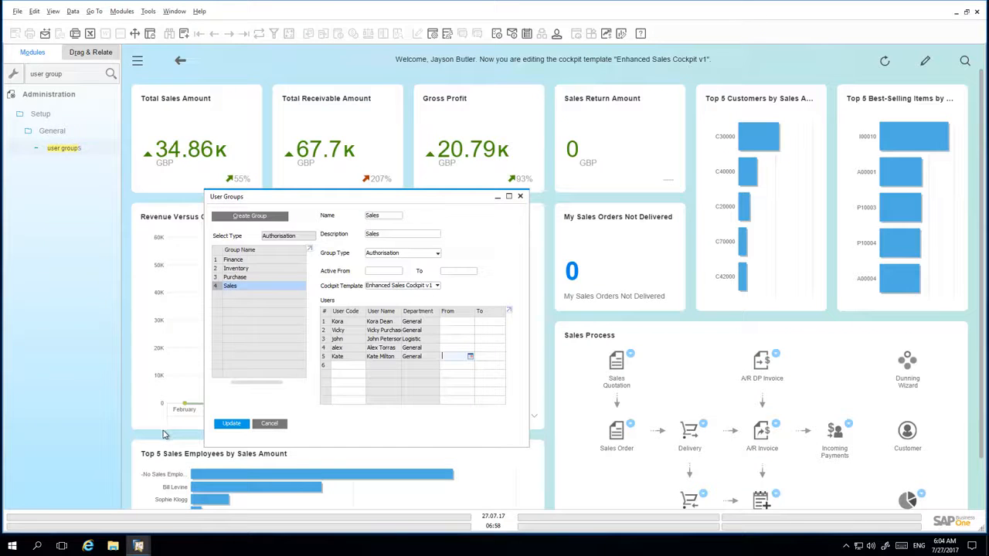
{"action": "left_click", "coordinate": [238, 427]}
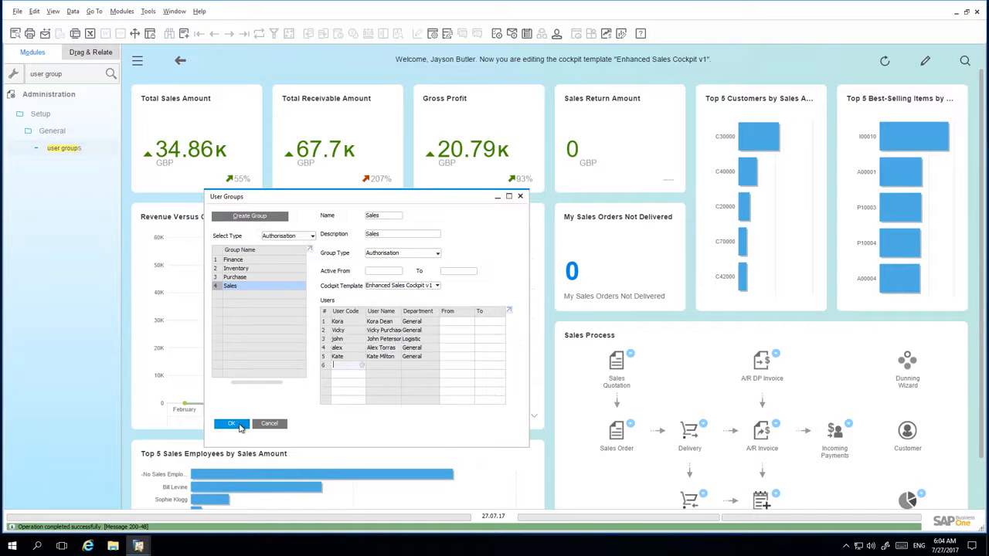
{"action": "left_click", "coordinate": [239, 425]}
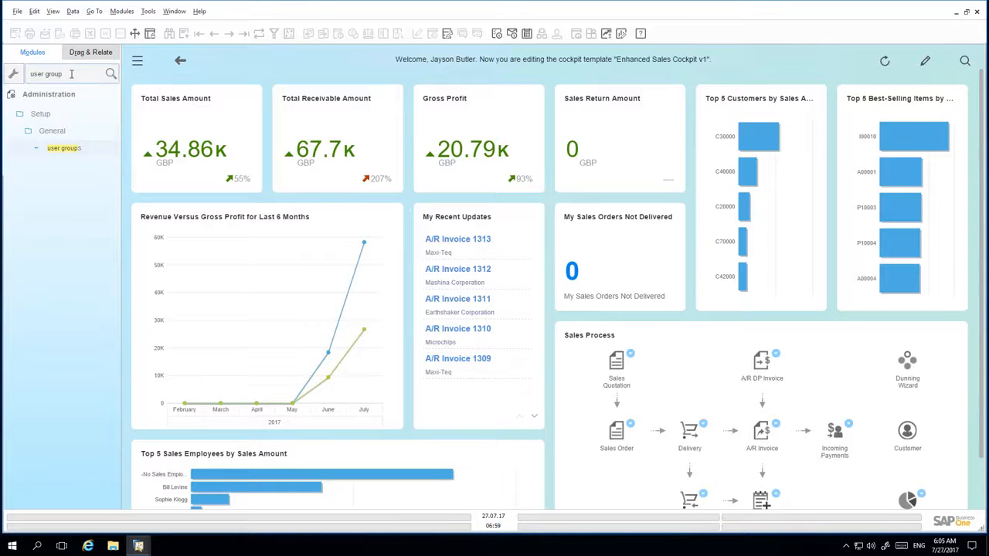
Switch users via Administration > Choose Company, logging in with another sales user's ID and password.
{"action": "left_click", "coordinate": [60, 95]}
{"action": "left_click", "coordinate": [58, 95]}
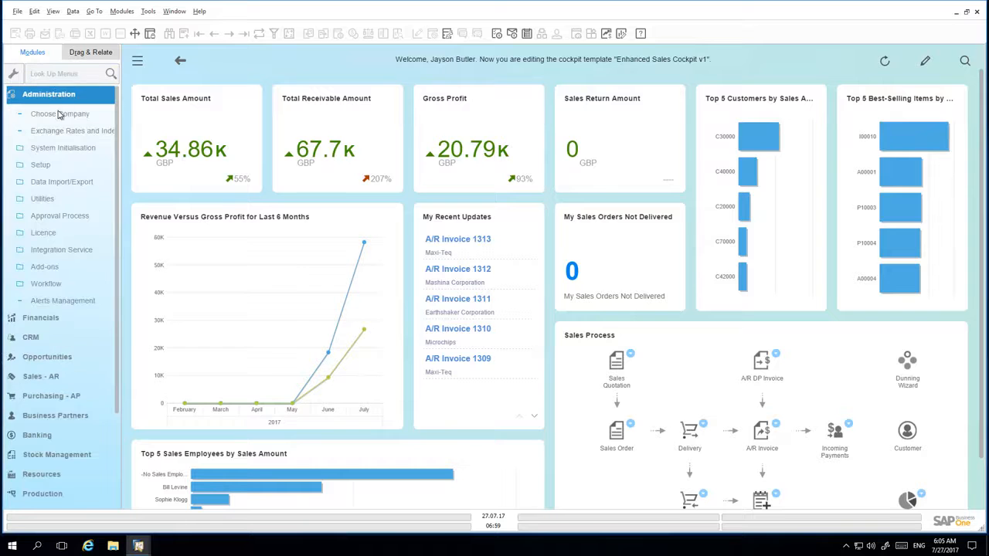
{"action": "left_click", "coordinate": [59, 114]}
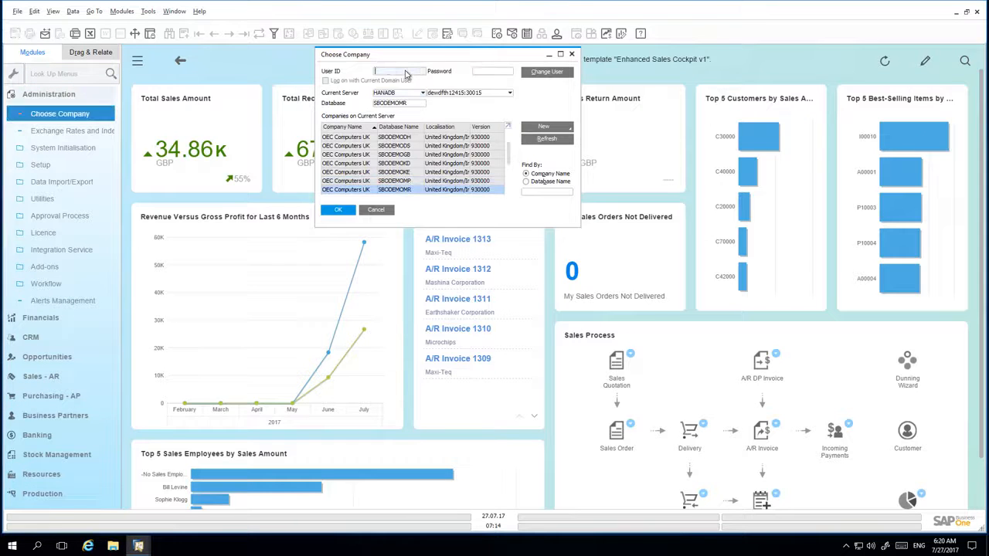
{"action": "type", "text": "Kate"}
{"action": "left_click", "coordinate": [502, 74]}
{"action": "type", "text": "1234"}
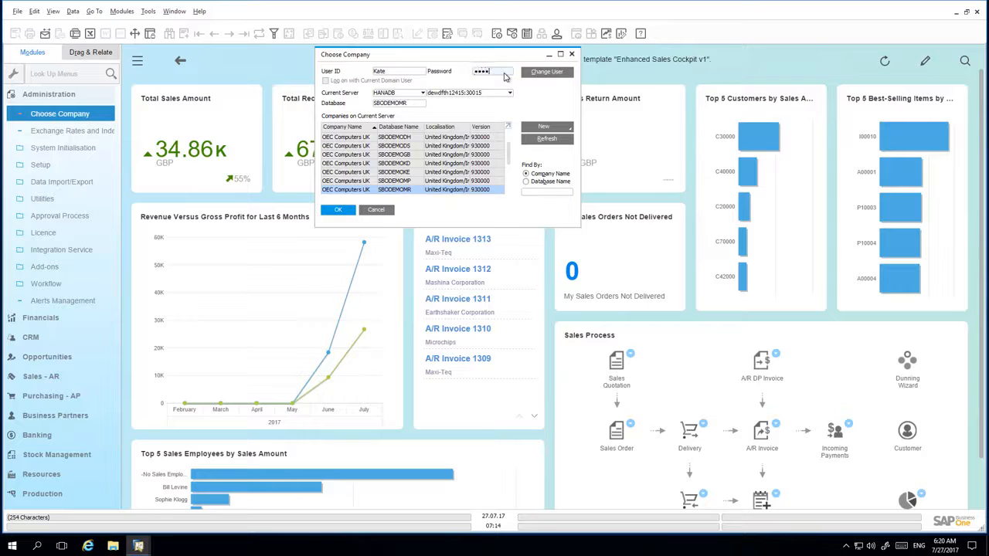
{"action": "key", "text": "Return"}
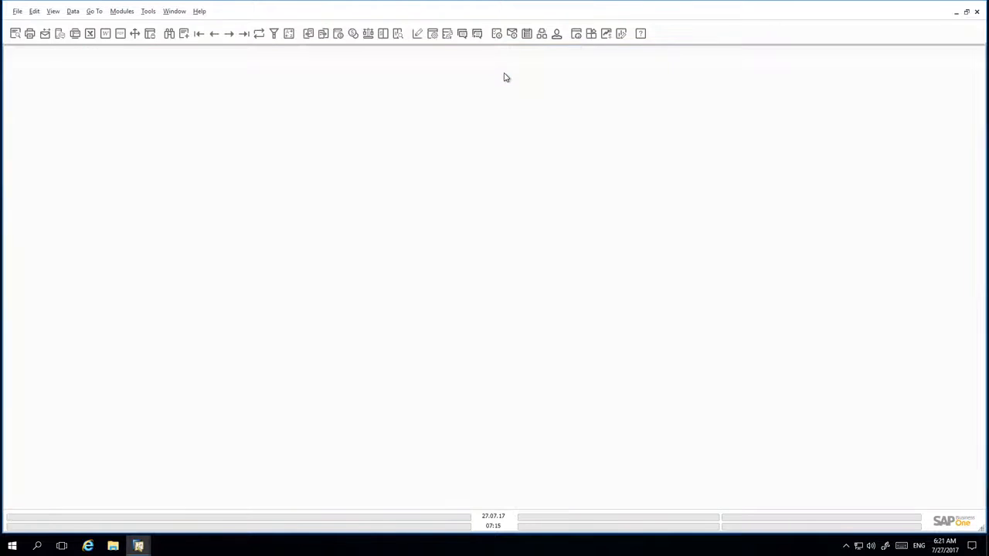